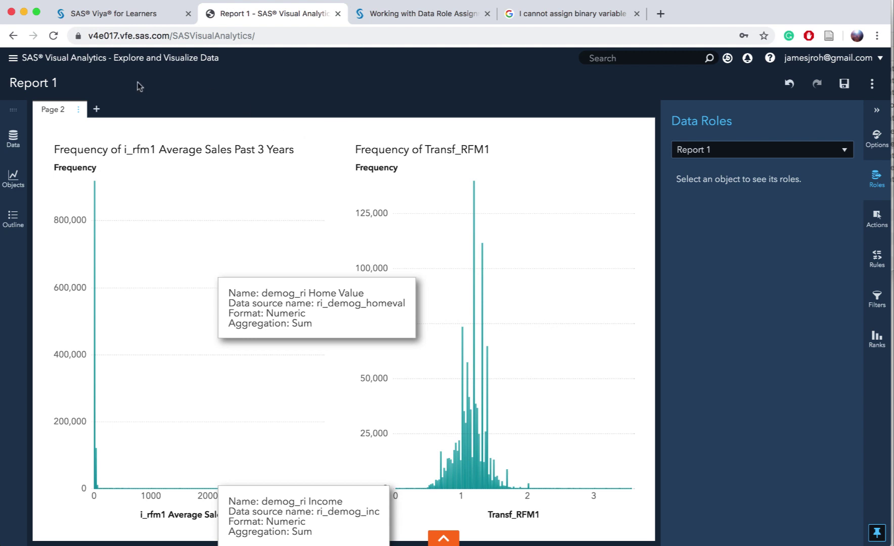
On Page 3, shift-select the logi_rfm measures in the Data pane and drag them onto the canvas as a chart
click(96, 111)
click(22, 145)
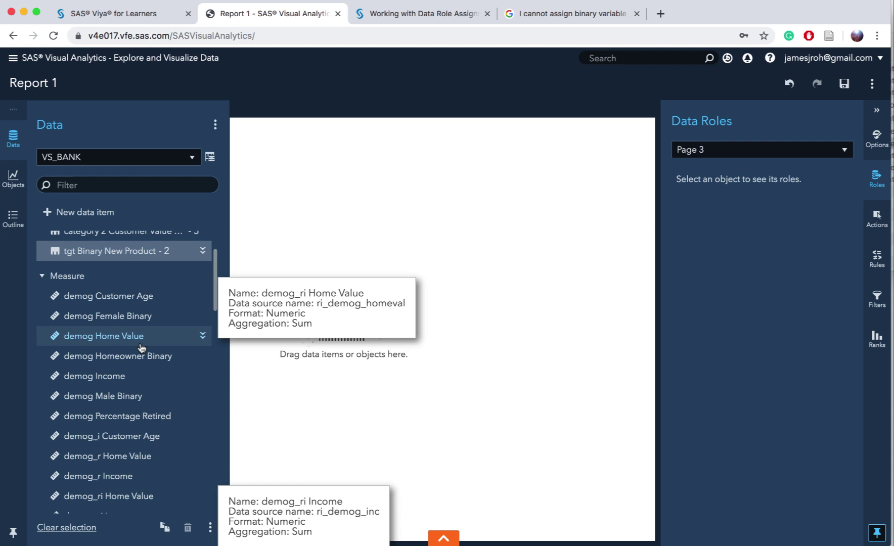
scroll(151, 344, down, 10)
scroll(142, 347, down, 3)
click(147, 329)
super+click(158, 429)
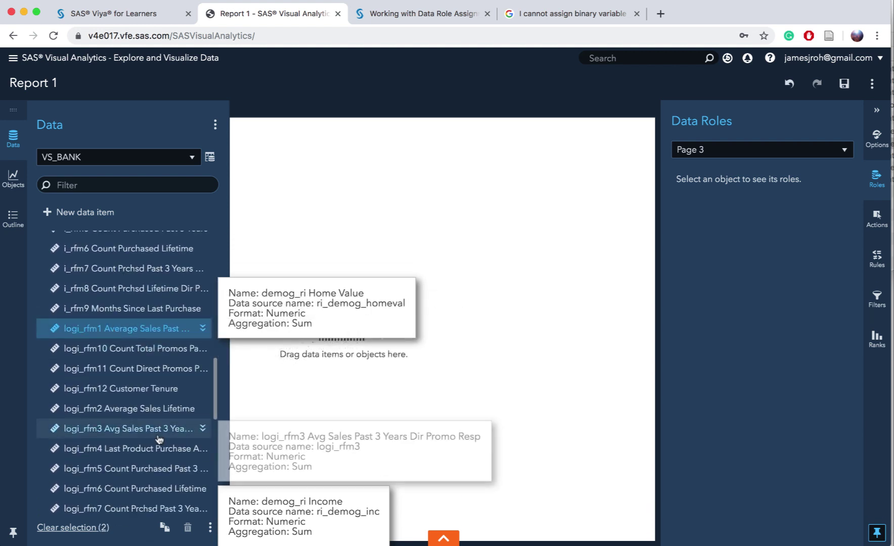
scroll(159, 438, down, 5)
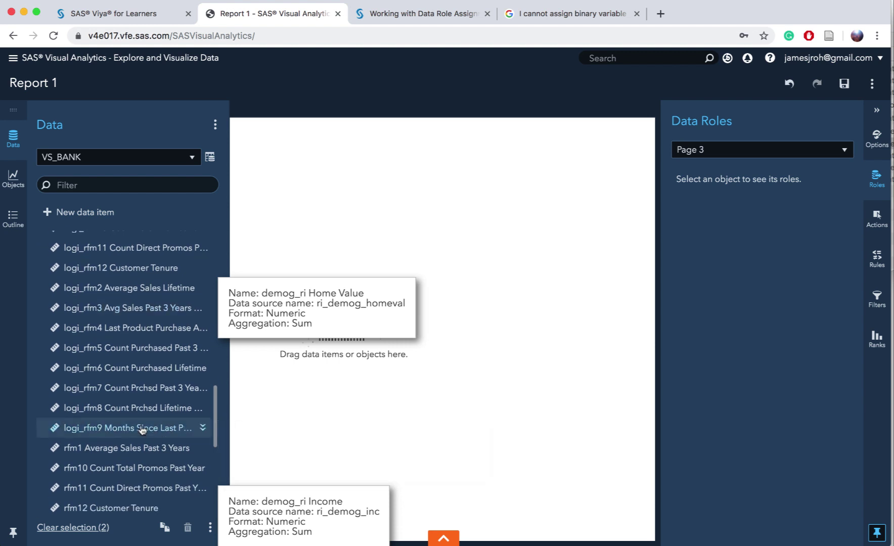
shift+click(132, 427)
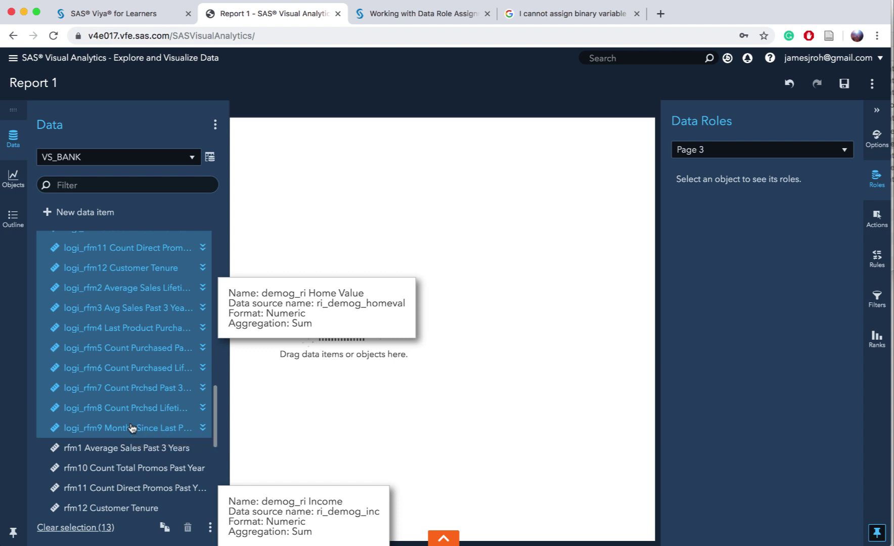
drag(138, 396, 402, 313)
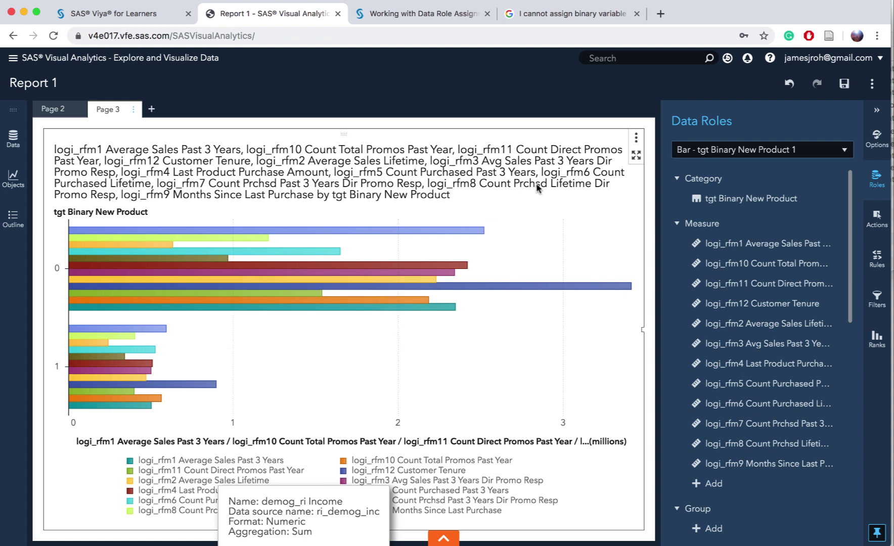
Change the bar chart into a box plot of logi_rfm measures by tgt Binary New Product
click(636, 138)
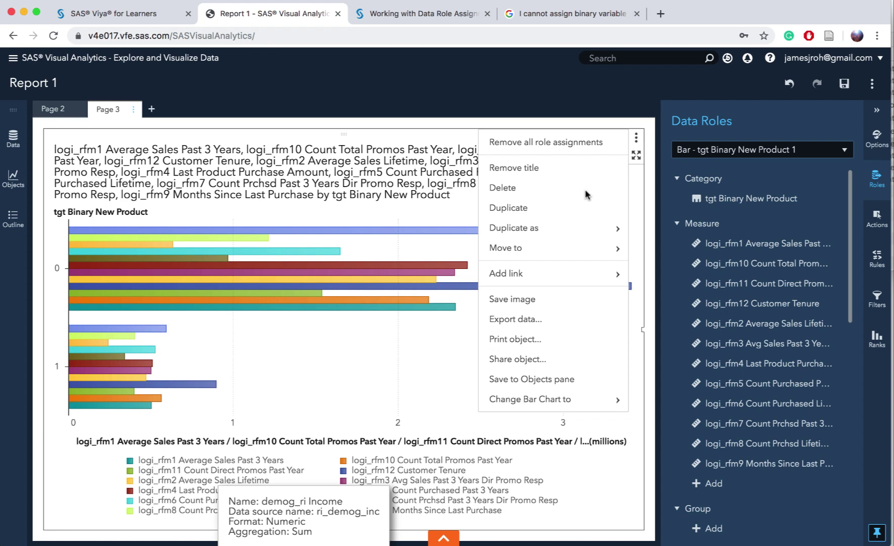
mouse_move(554, 401)
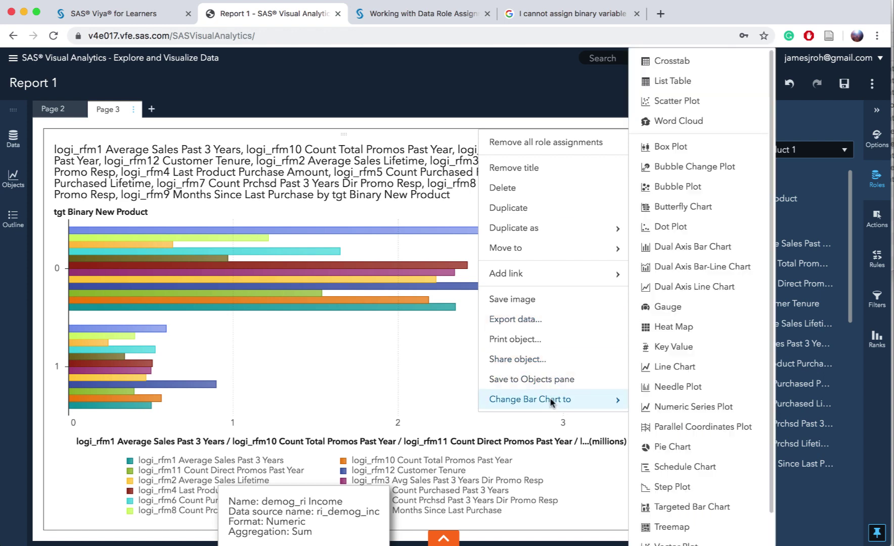
click(683, 147)
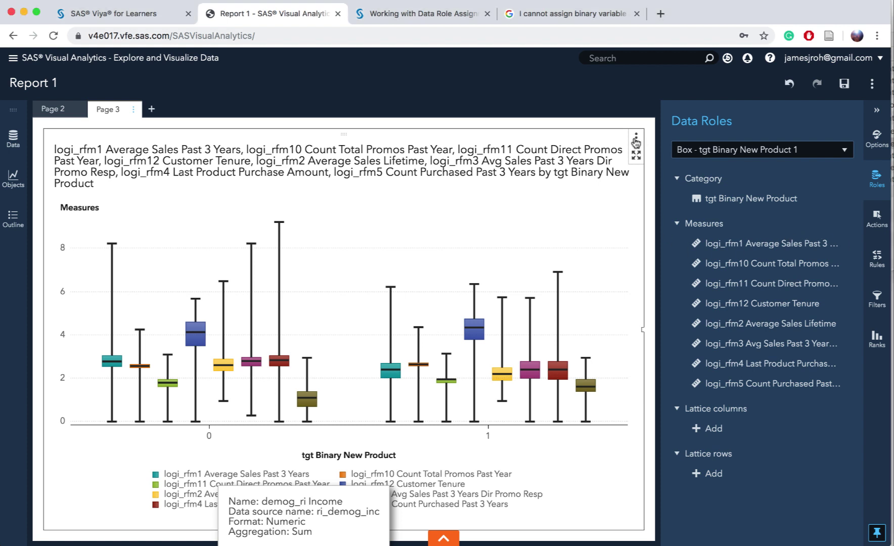
Bring up the box plot's Change Box Plot to submenu of alternative object types
click(635, 142)
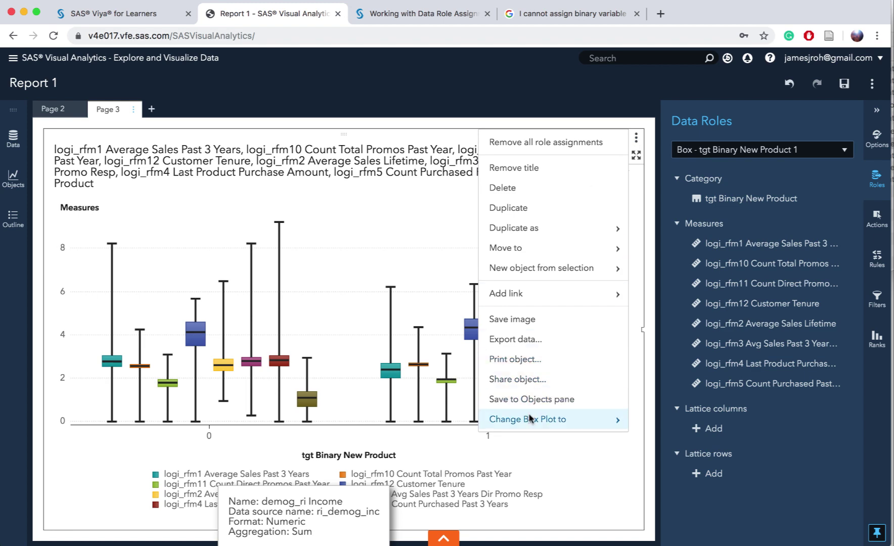
mouse_move(530, 420)
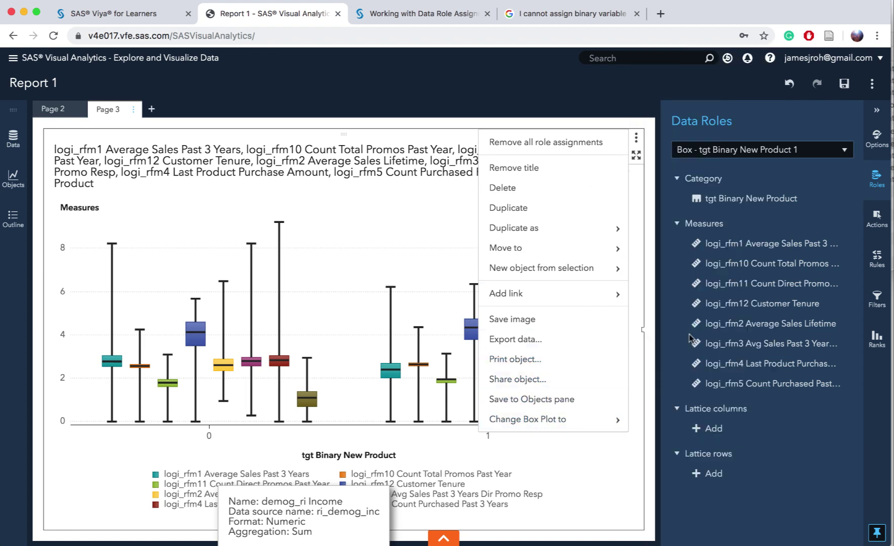
mouse_move(562, 424)
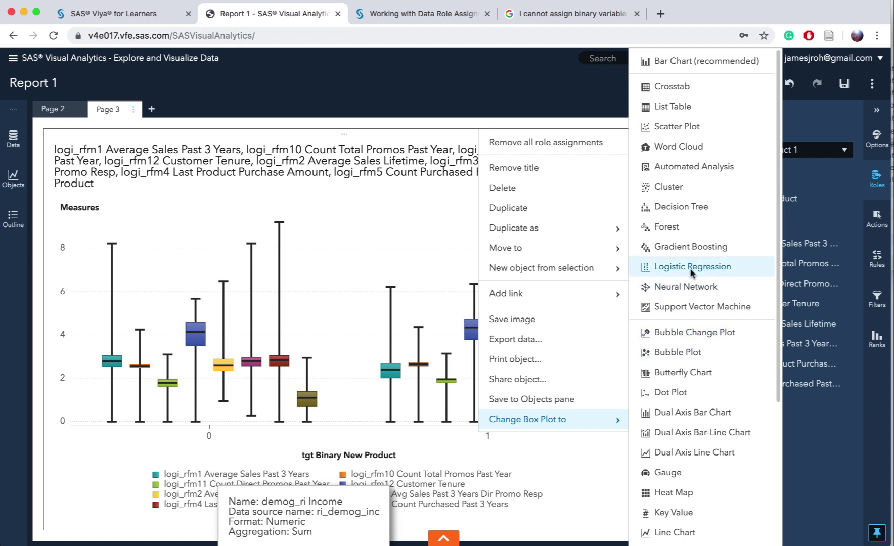
Convert the box plot into a Logistic Regression of tgt Binary New Product
click(691, 268)
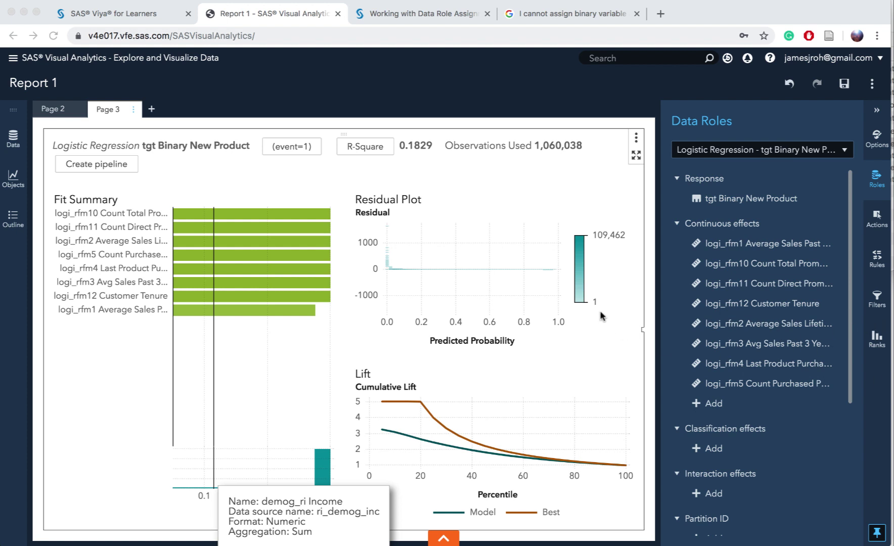
Maximize the logistic regression to show its details table and collapse the data roles pane
click(634, 158)
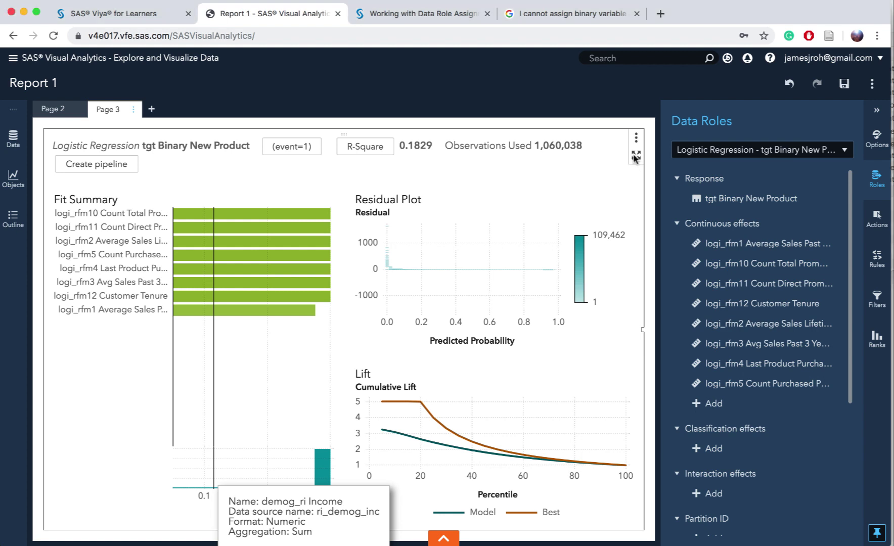
click(635, 158)
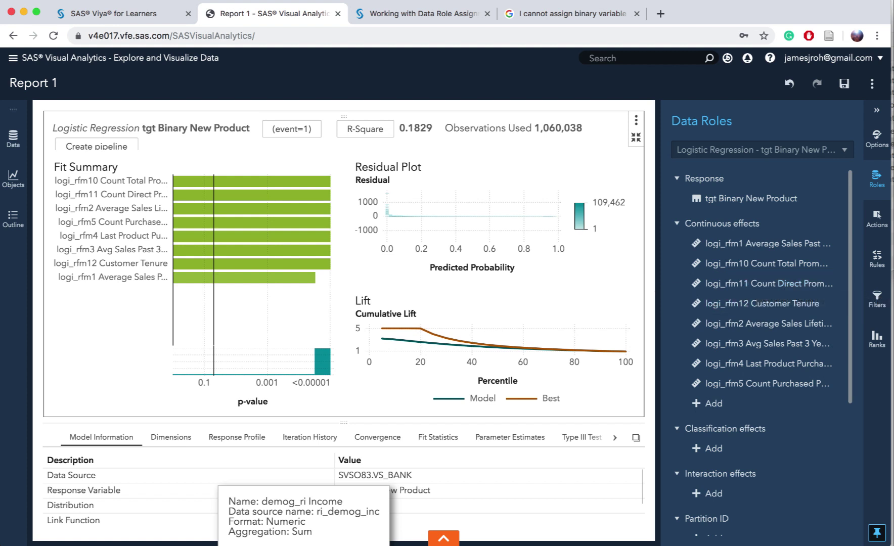
click(876, 115)
mouse_move(758, 353)
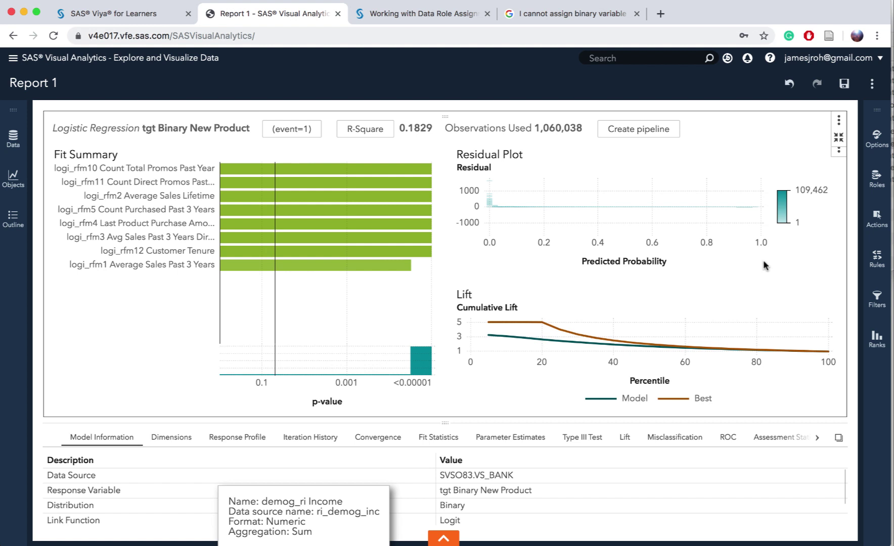
Review the Parameter Estimates and Fit Statistics in the details table, then hide it
click(503, 439)
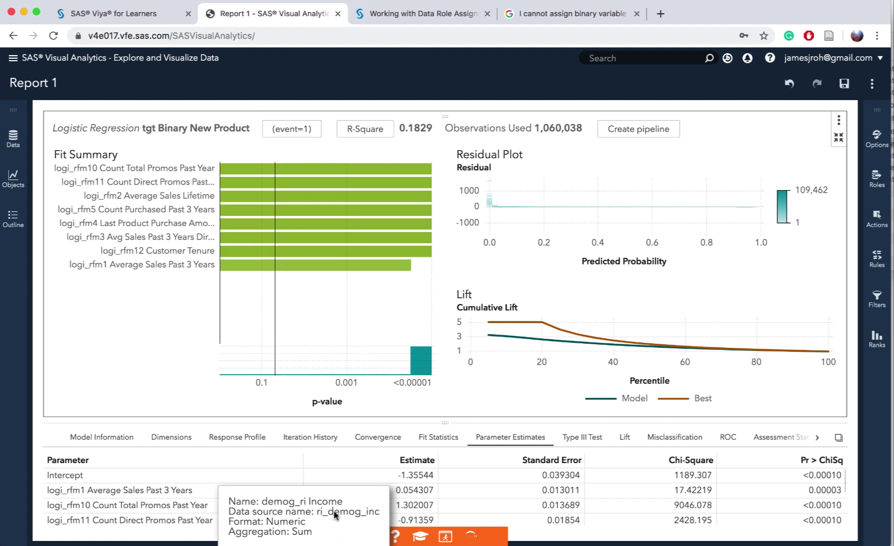
scroll(561, 506, down, 3)
scroll(562, 507, up, 3)
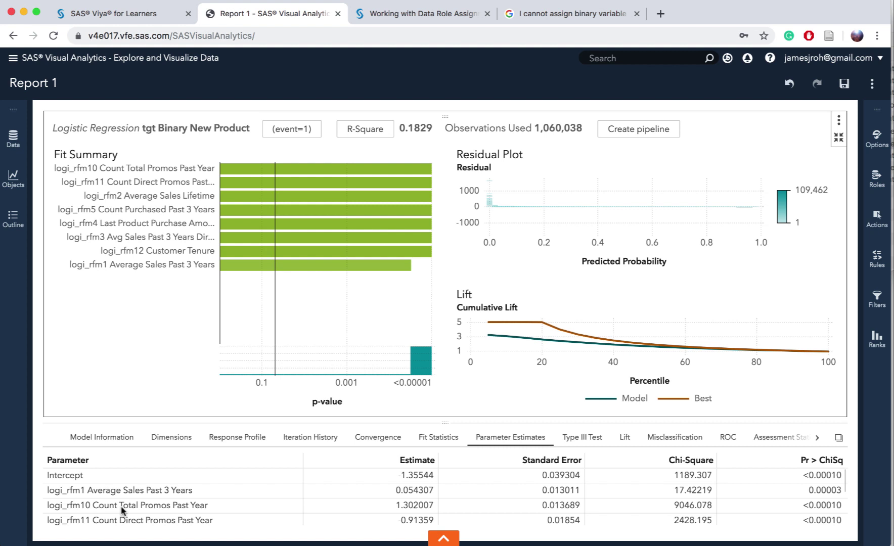
scroll(121, 510, down, 2)
scroll(122, 511, up, 2)
click(440, 438)
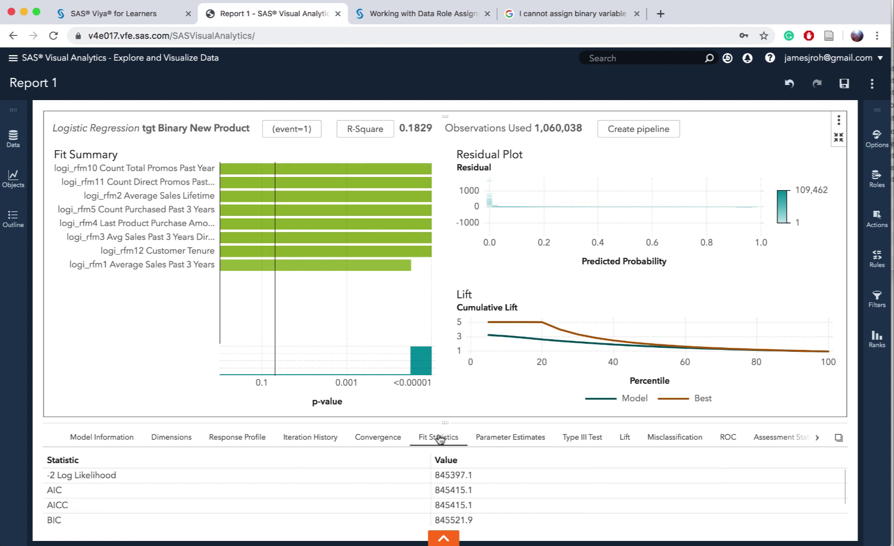
click(498, 440)
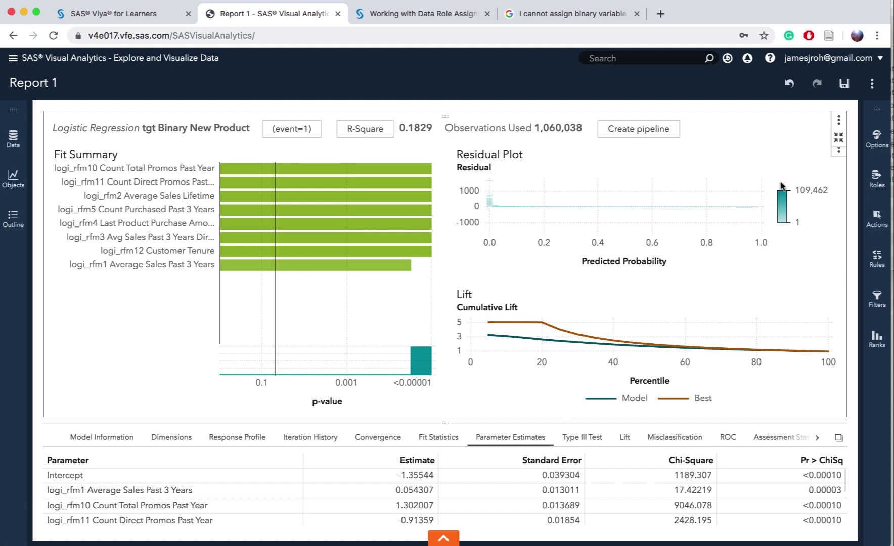
click(838, 137)
Restore the maximized logistic regression back to the normal Page 3 view
click(838, 138)
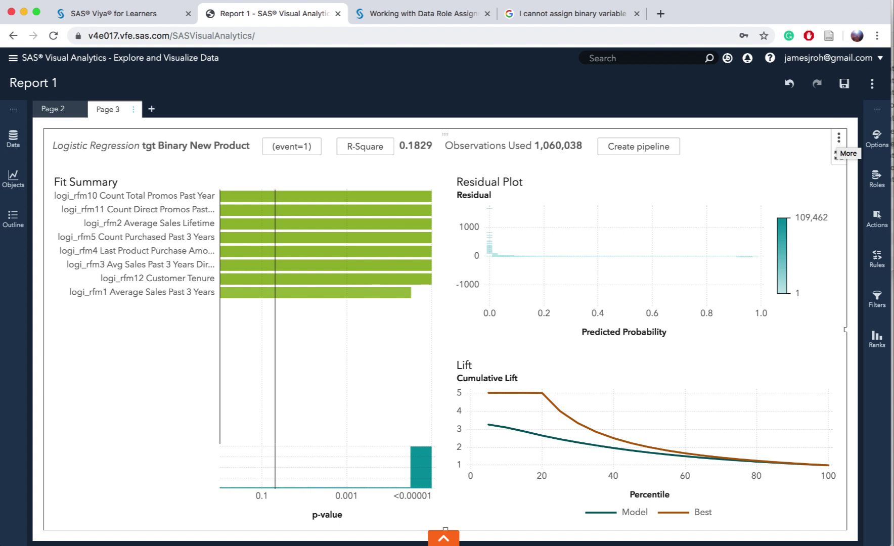
In Settings under Visual Statistics, keep the fit summary p-value precision at 5
click(858, 62)
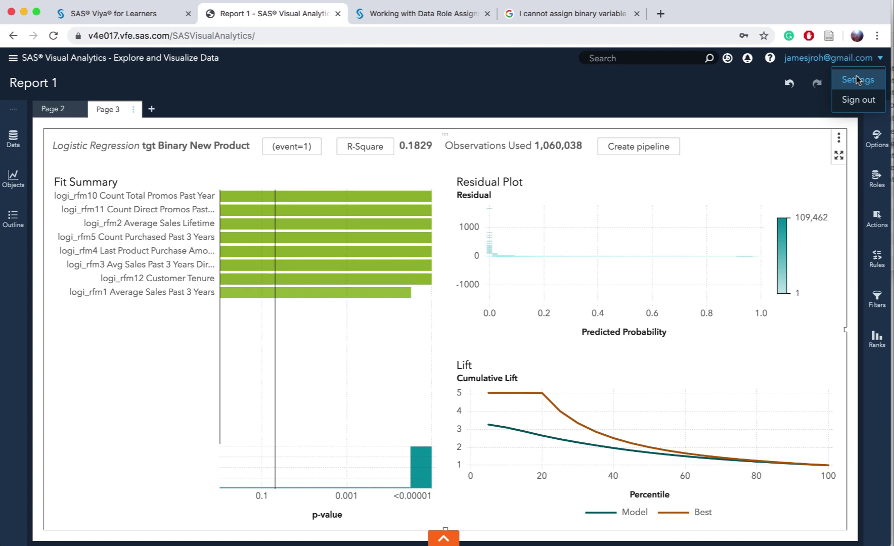
click(858, 80)
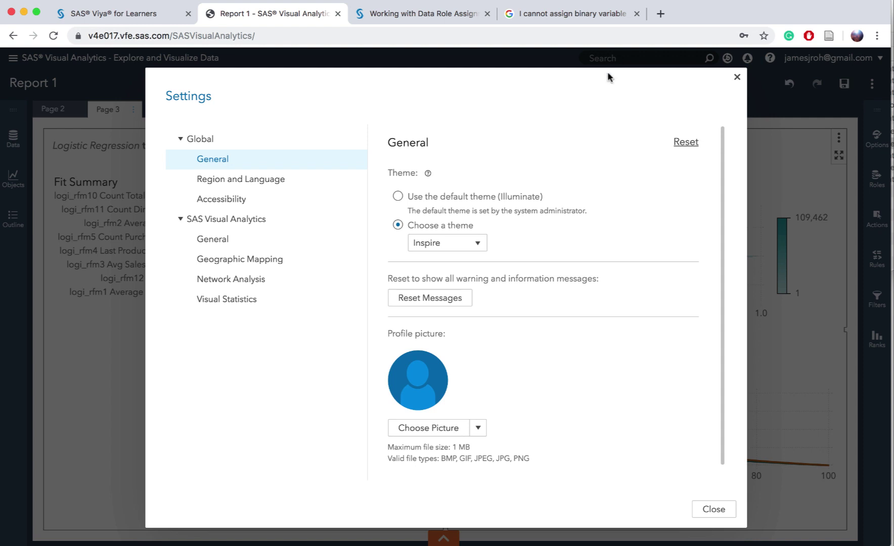
click(222, 300)
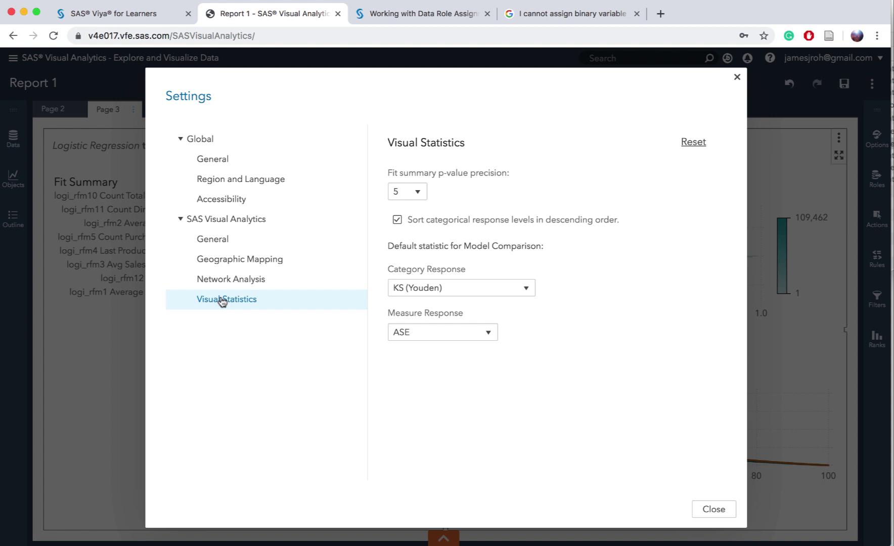
click(418, 196)
click(419, 198)
Close Settings, generate a Share object link for the logistic regression and select it
click(704, 512)
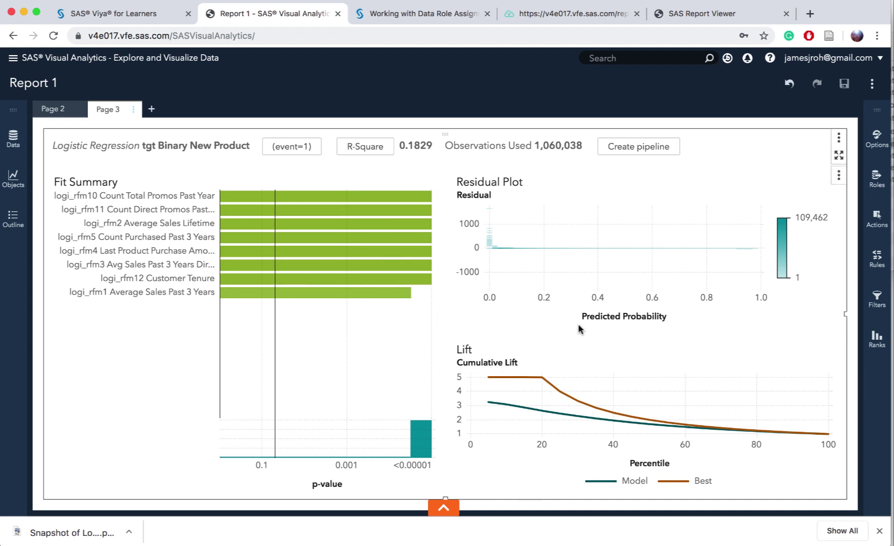
click(839, 139)
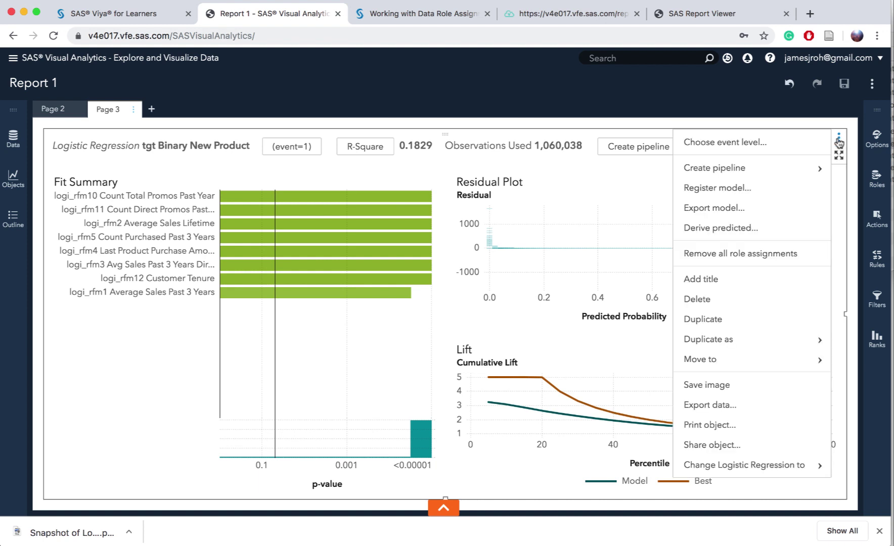
click(727, 446)
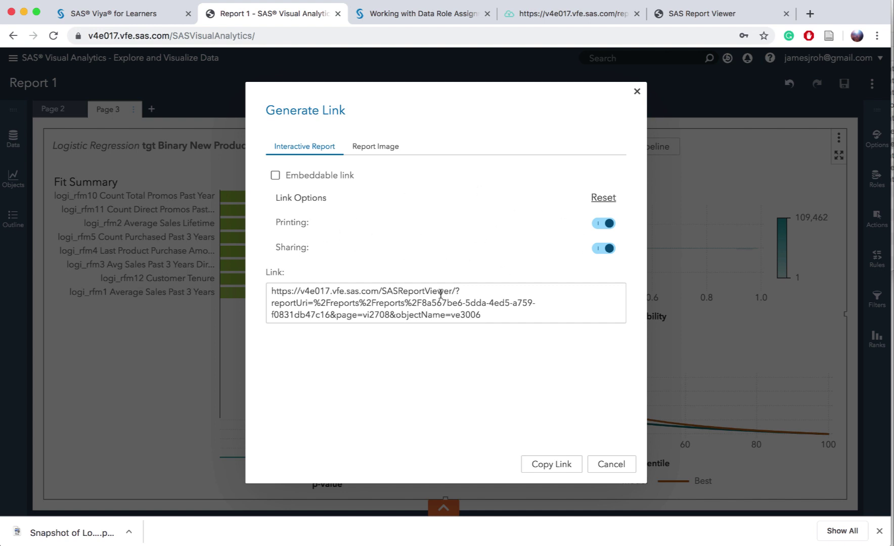
drag(273, 292, 495, 316)
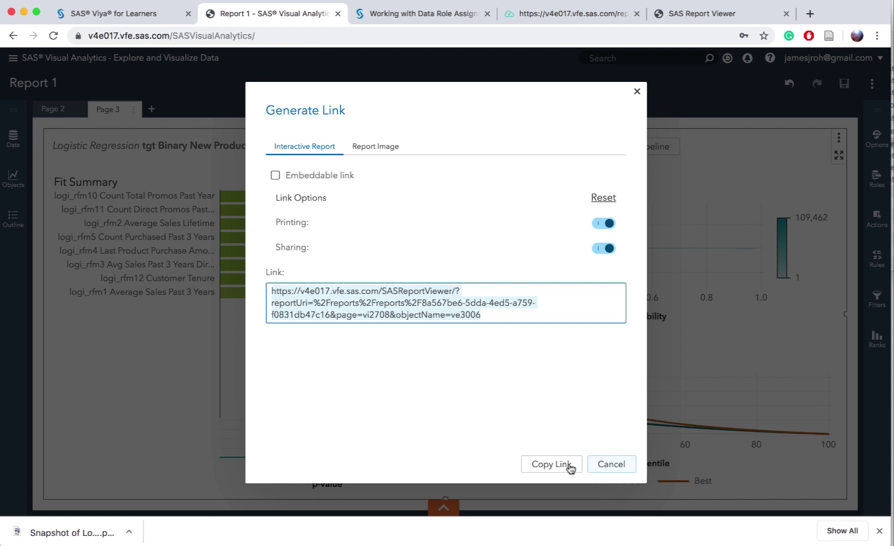